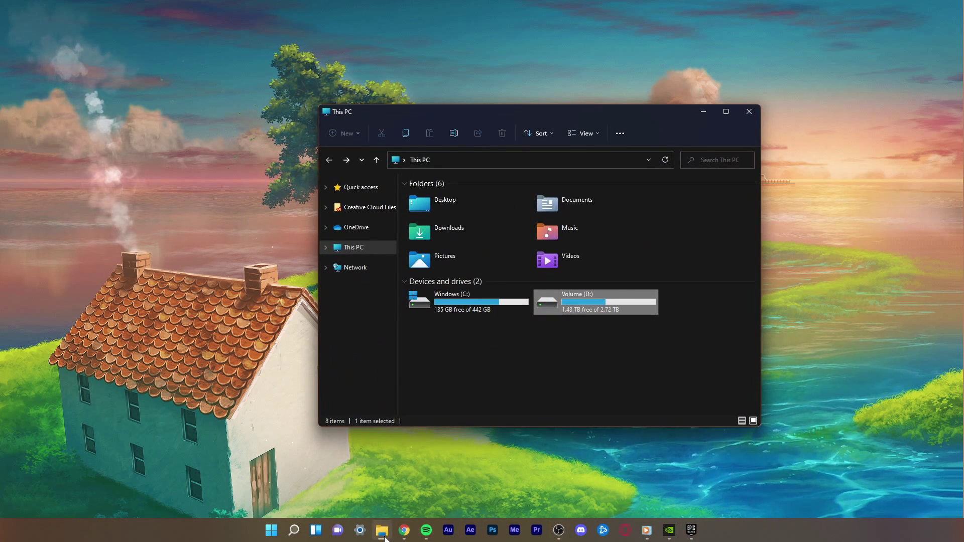
Navigate into D:\Program Files\Fortnite\FortniteGame\Binaries
double_click(644, 312)
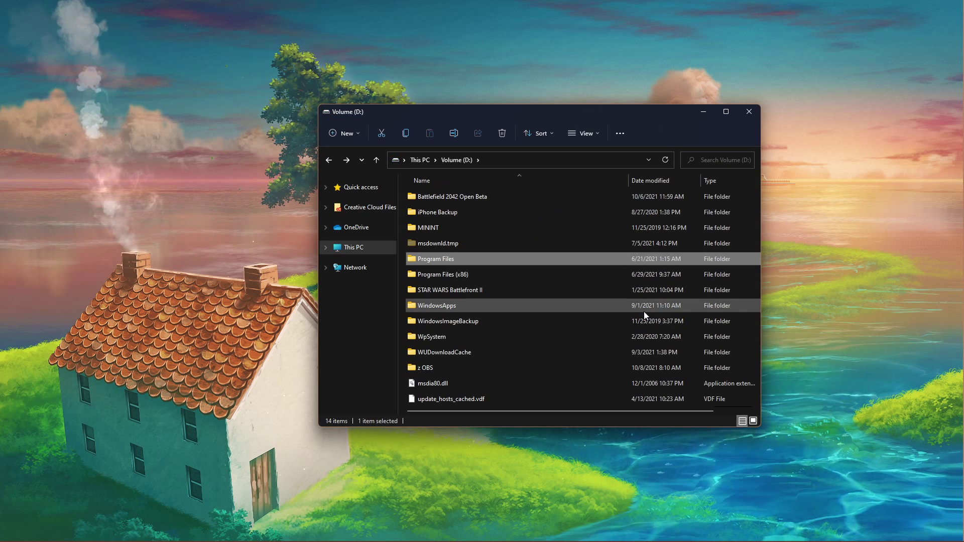
key(Return)
key(f)
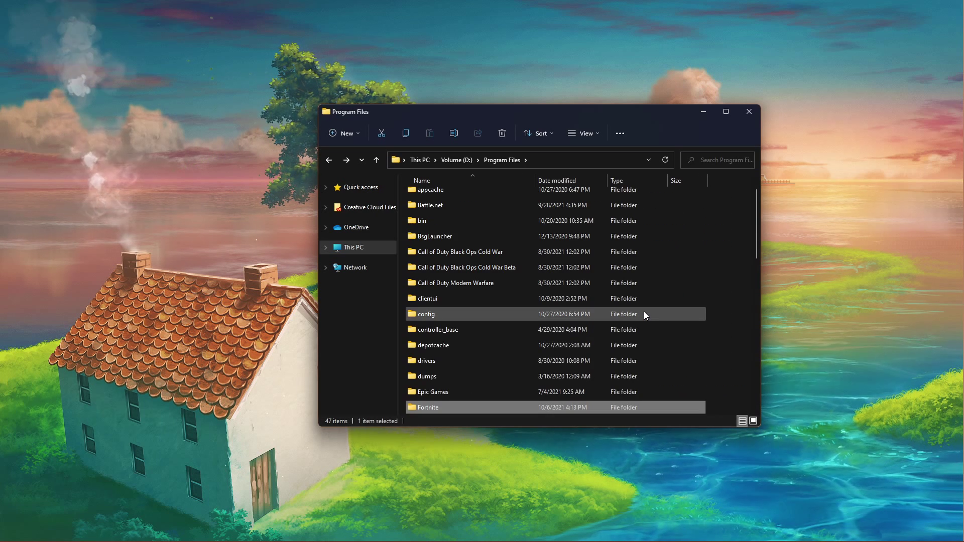
key(Return)
key(f)
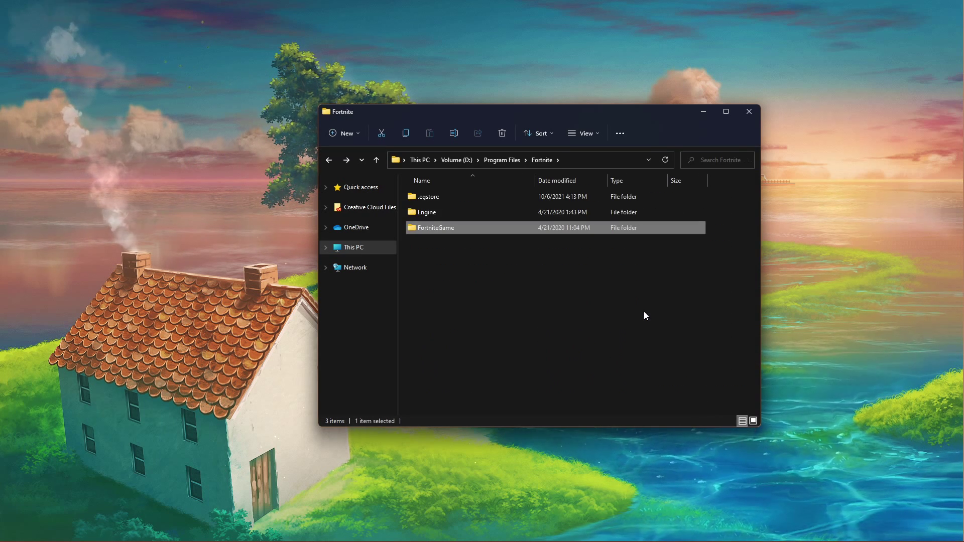
key(Return)
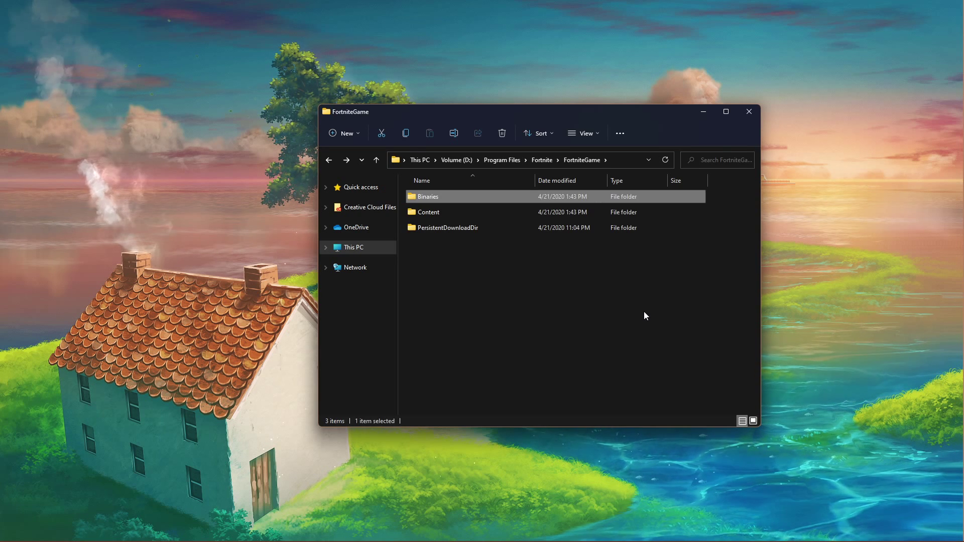
key(Return)
Continue into Win64\EasyAntiCheat and launch EasyAntiCheat_Setup
key(w)
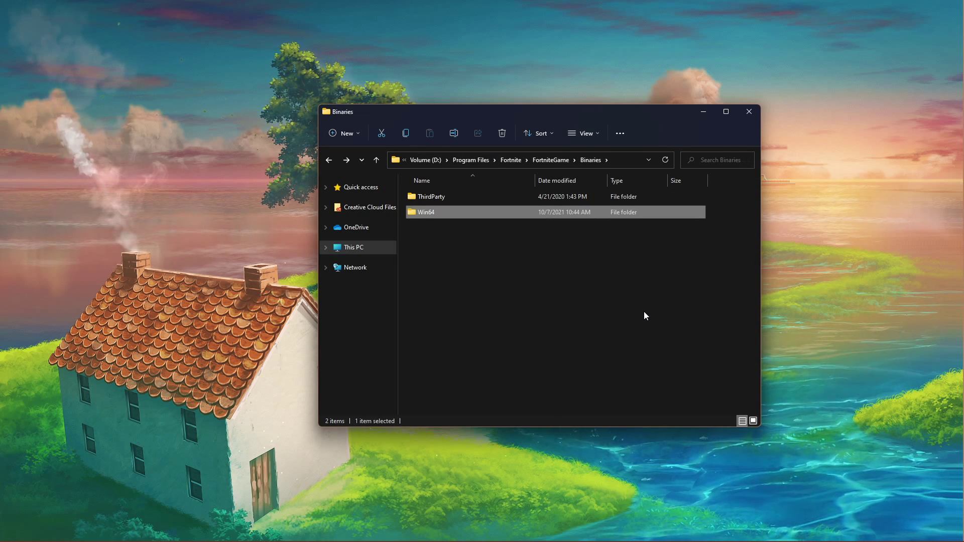
key(Return)
key(e)
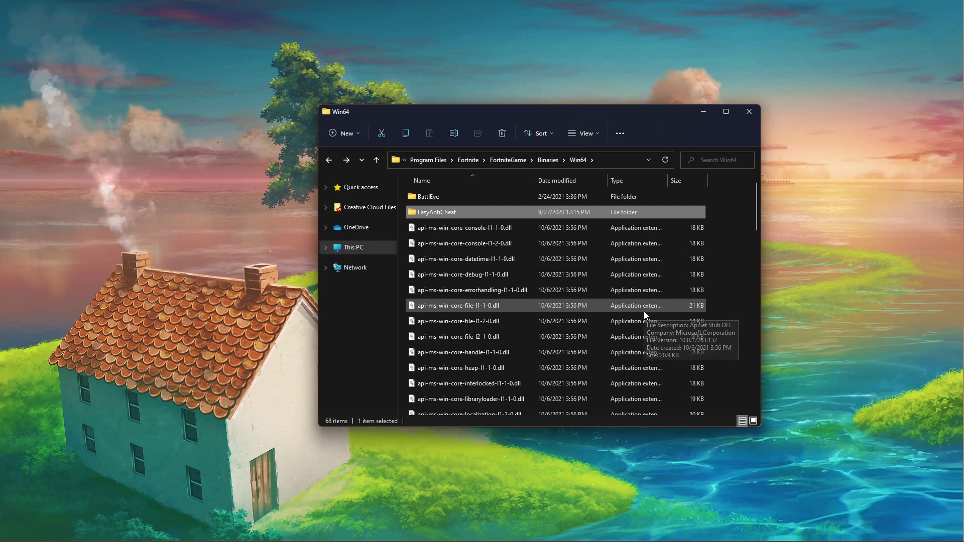
key(Return)
key(e)
double_click(456, 257)
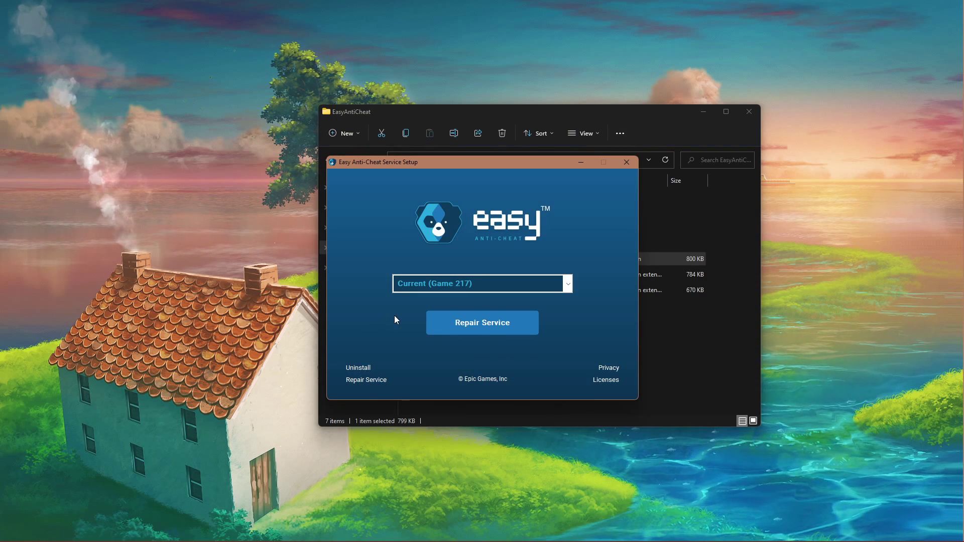
Repair the Easy Anti-Cheat service until it installs successfully, then close the setup
click(491, 325)
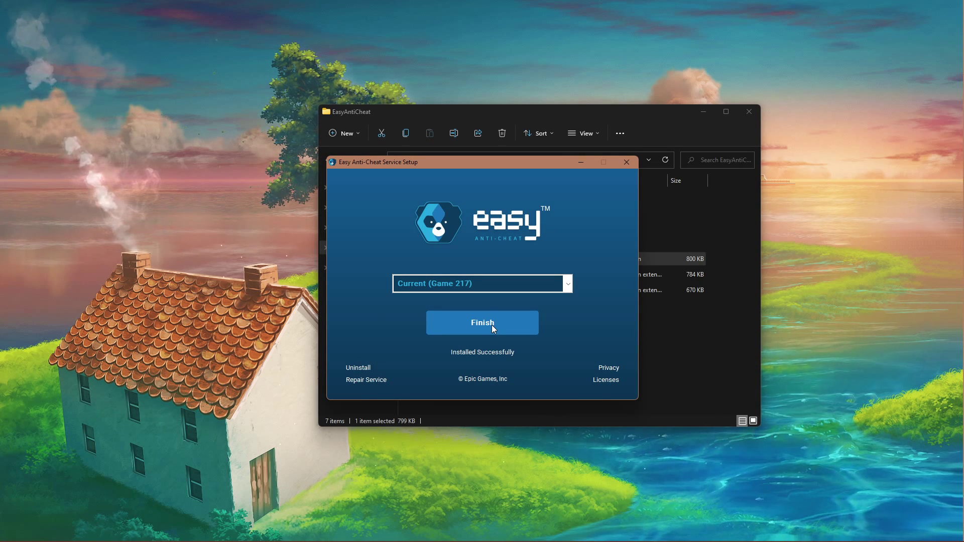
click(623, 162)
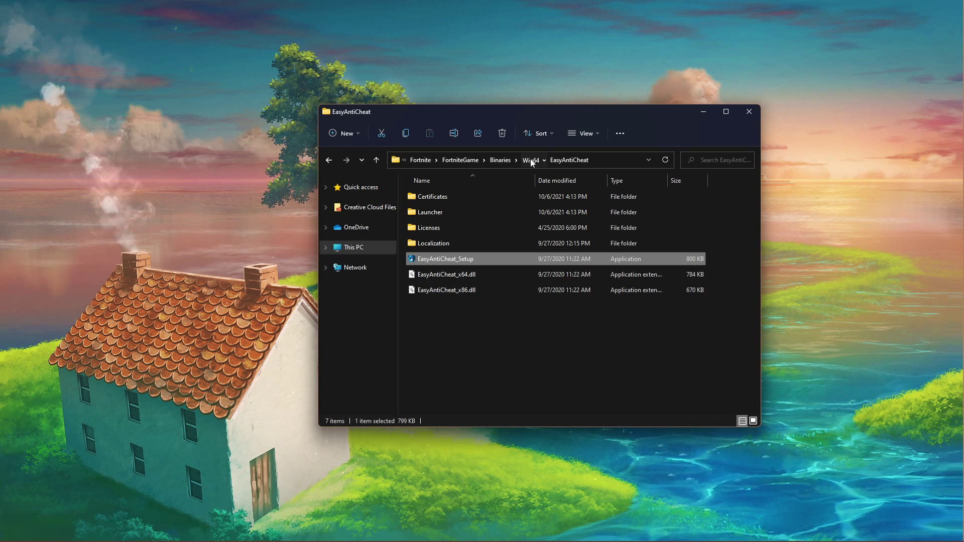
Return to Win64 and open Properties for FortniteClient-Win64-Shipping
click(530, 159)
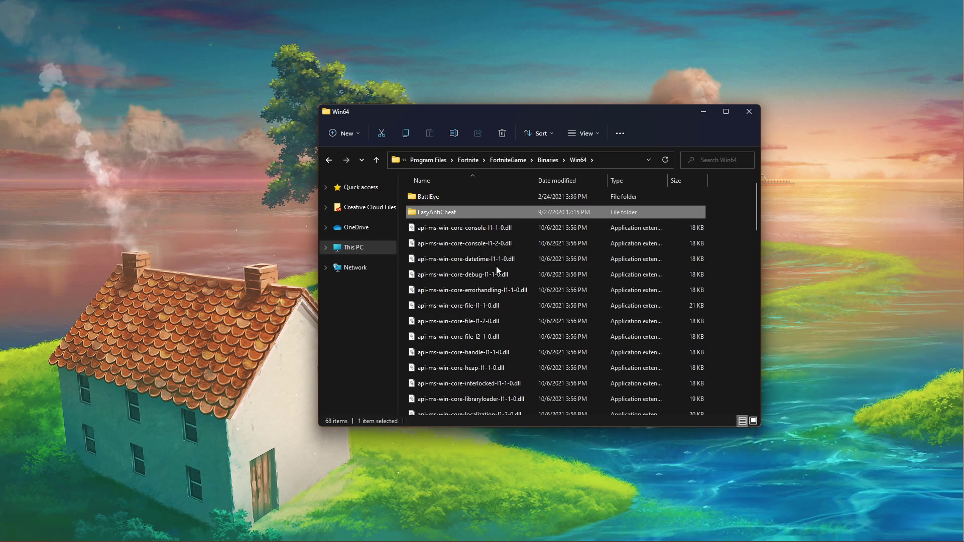
scroll(495, 266, down, 10)
scroll(496, 266, down, 5)
scroll(496, 267, up, 3)
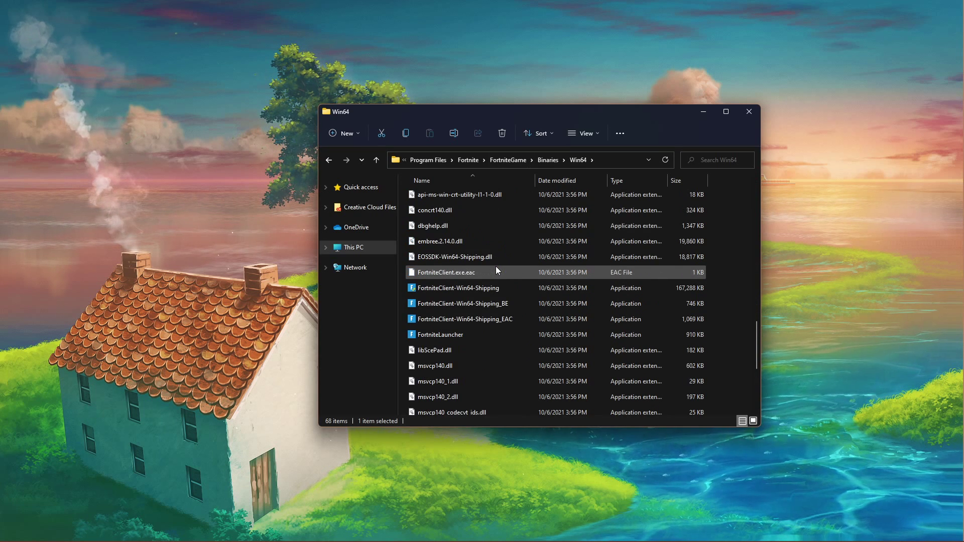
click(472, 291)
right_click(452, 291)
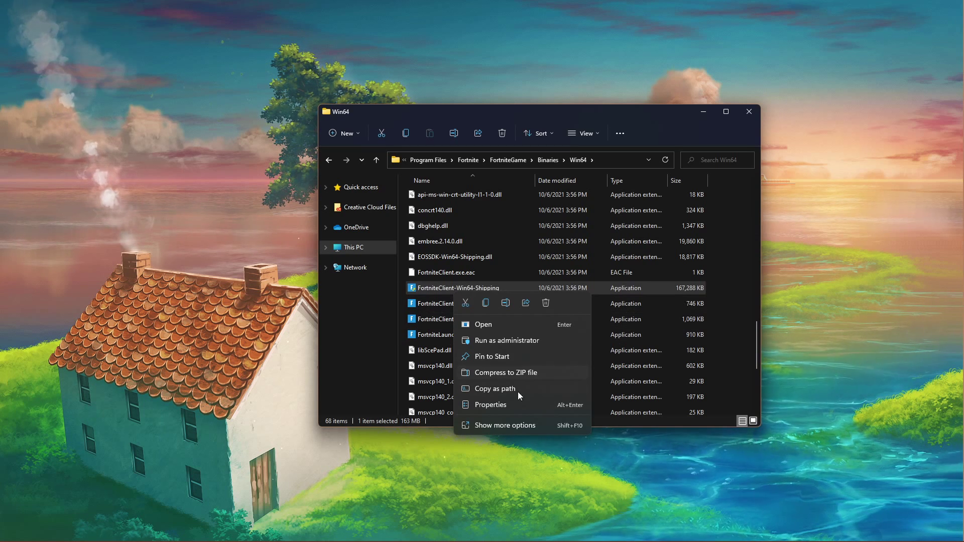
click(493, 404)
Set Windows 7 compatibility mode, run as administrator, disable fullscreen optimizations, and apply
mouse_move(529, 260)
mouse_down()
mouse_move(493, 151)
mouse_move(464, 154)
mouse_up()
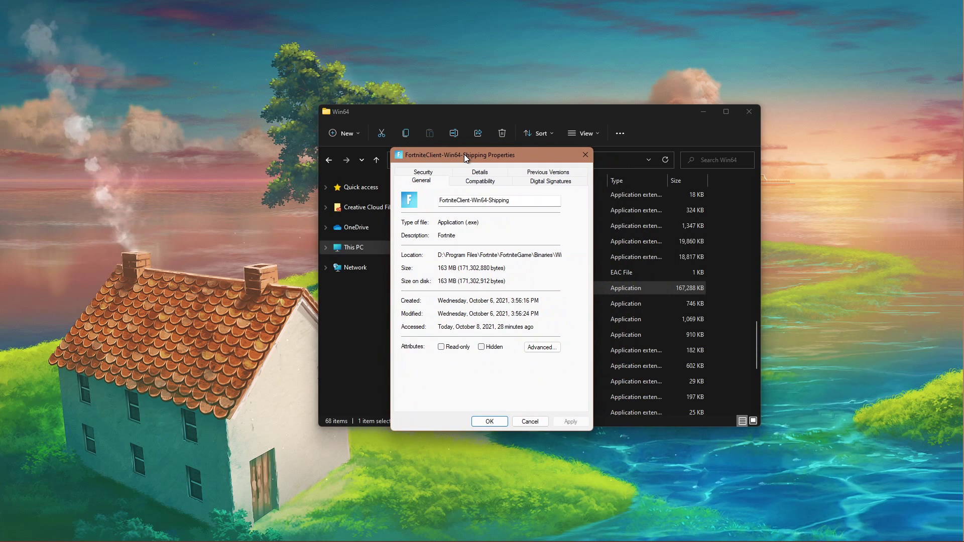
click(466, 183)
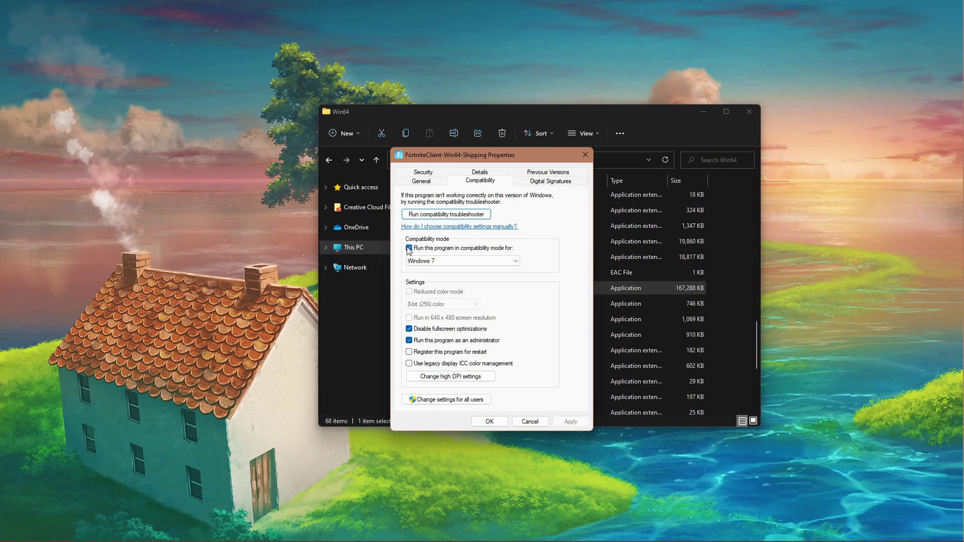
click(514, 261)
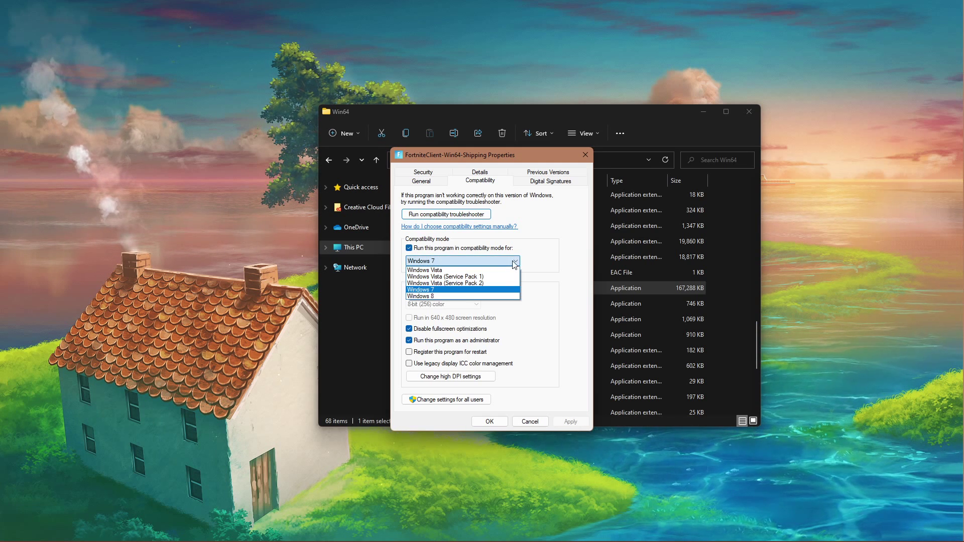
click(516, 291)
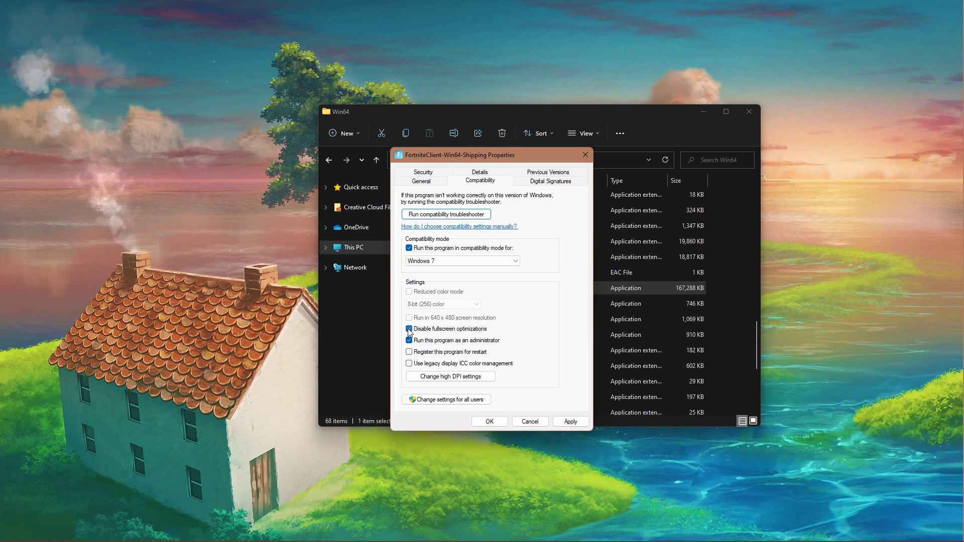
click(570, 421)
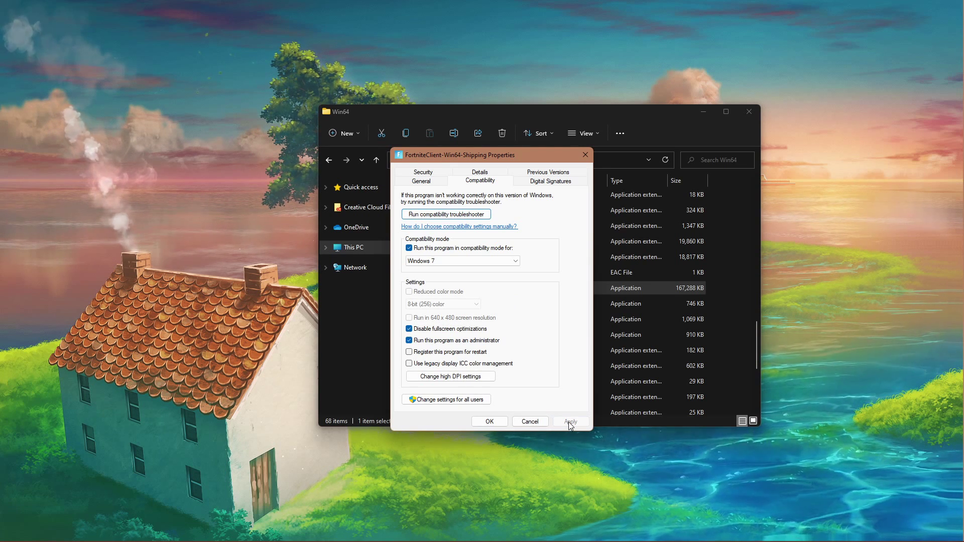
click(491, 423)
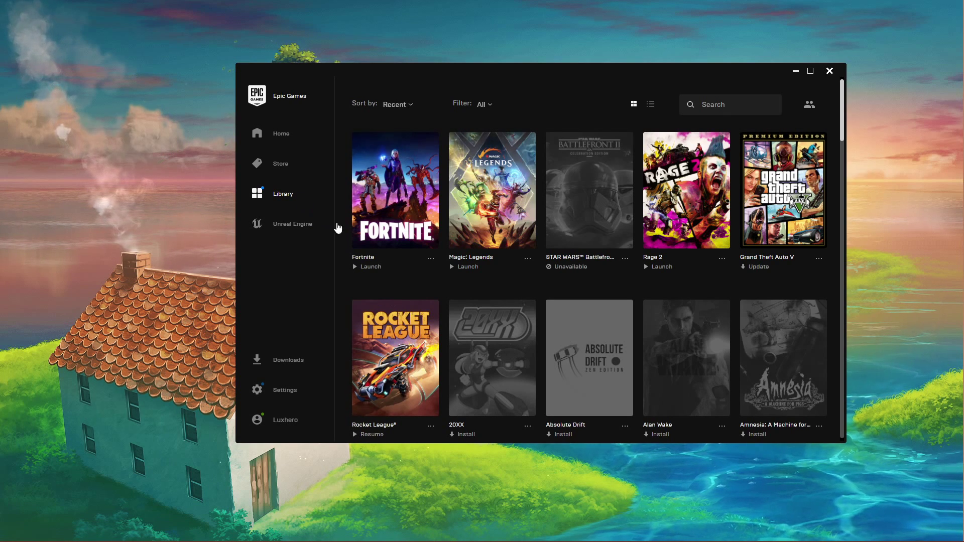
Verify Fortnite's game files from its library tile menu
click(431, 262)
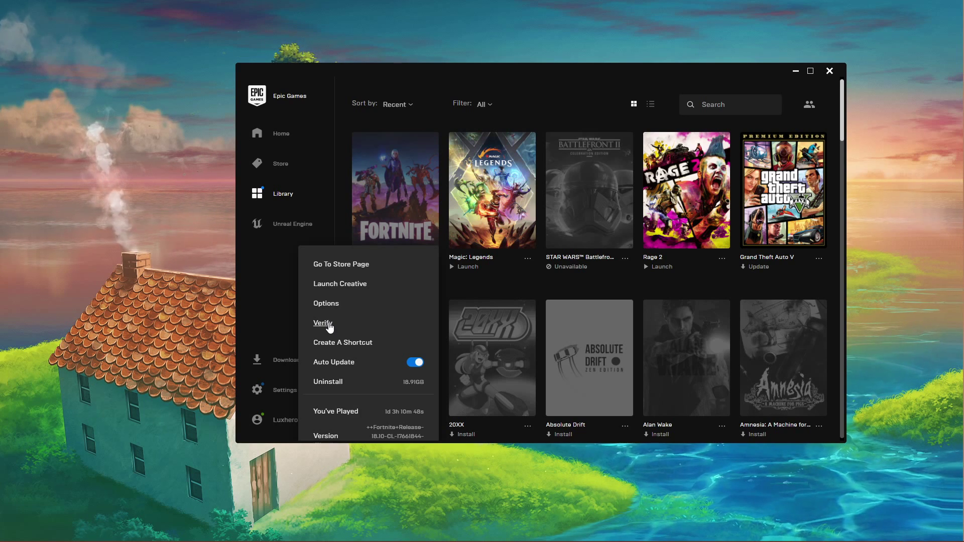
click(281, 271)
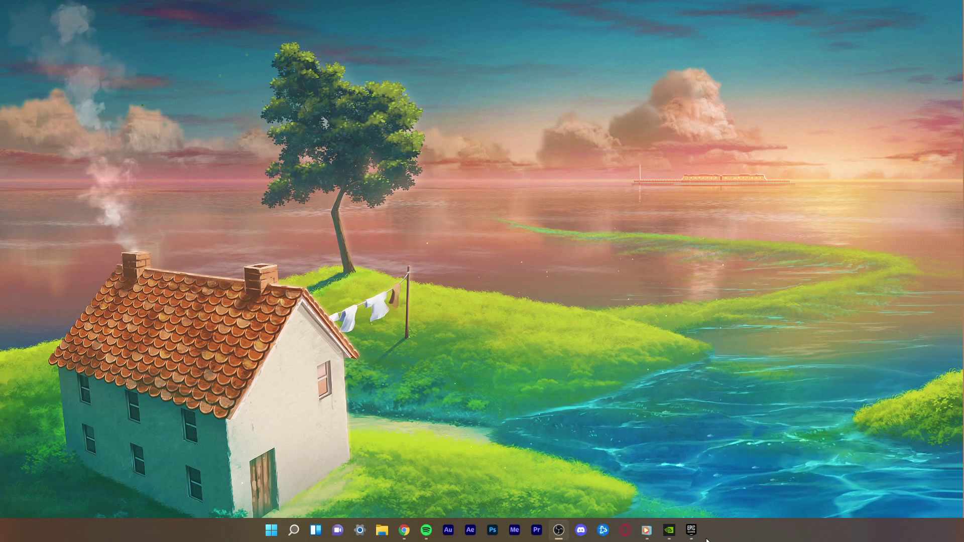
Check for driver updates, confirm GeForce Game Ready Driver 510.10 is latest, and return Home
click(669, 531)
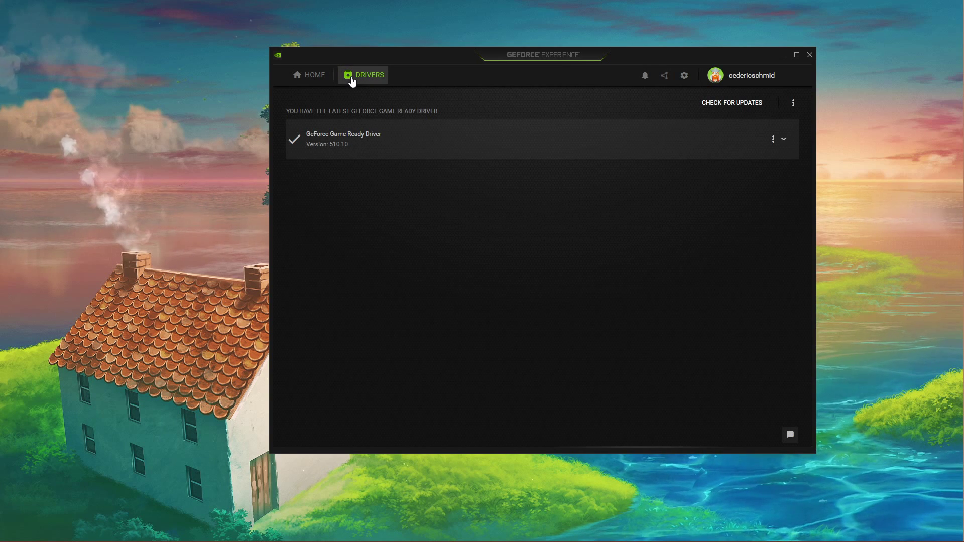
click(771, 140)
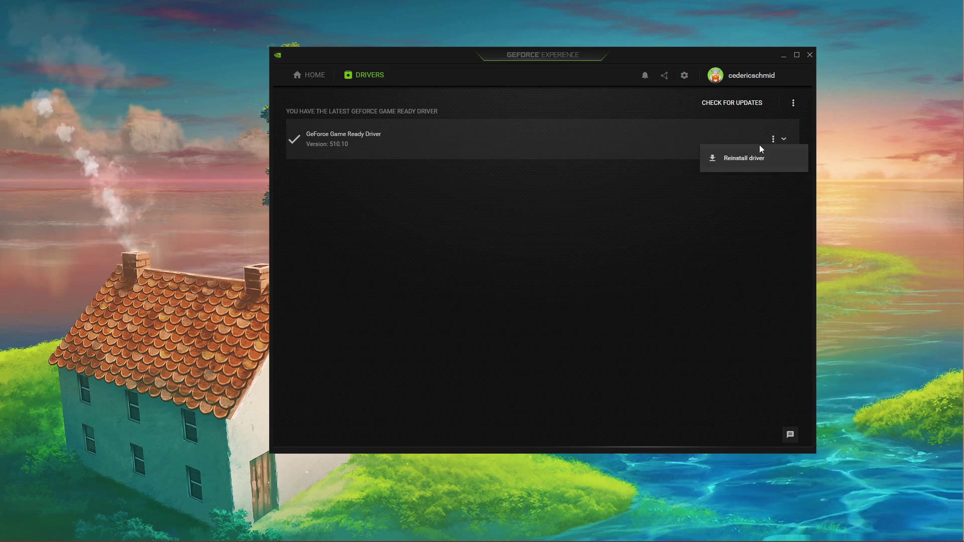
click(712, 105)
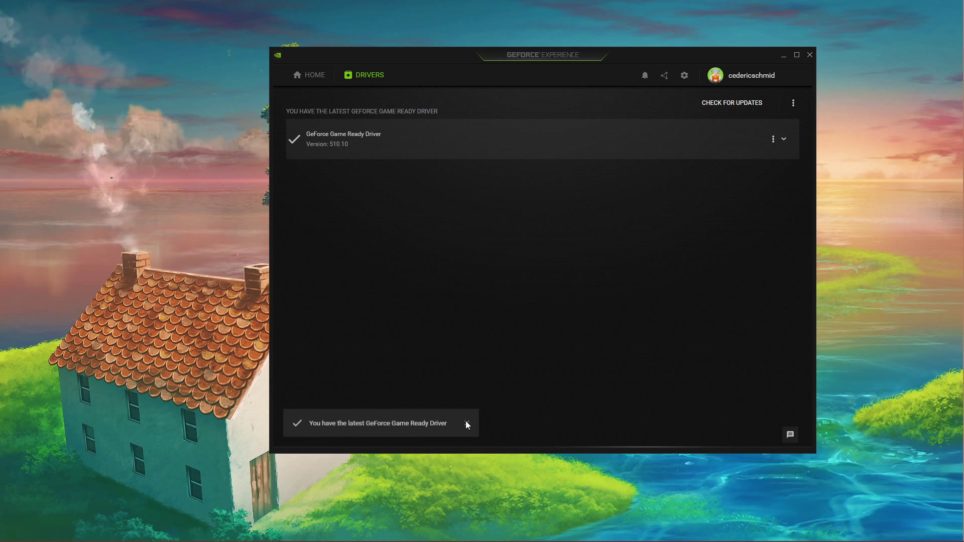
click(466, 424)
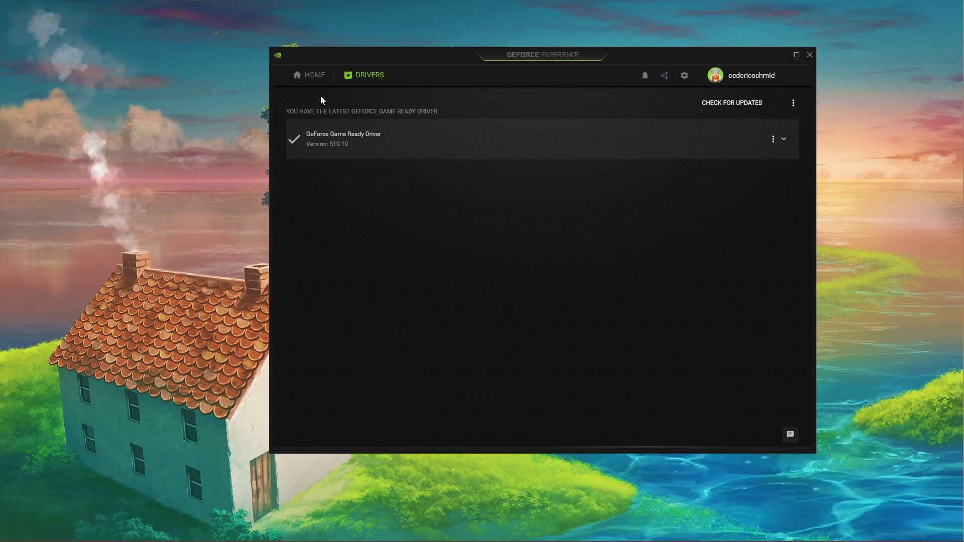
click(318, 78)
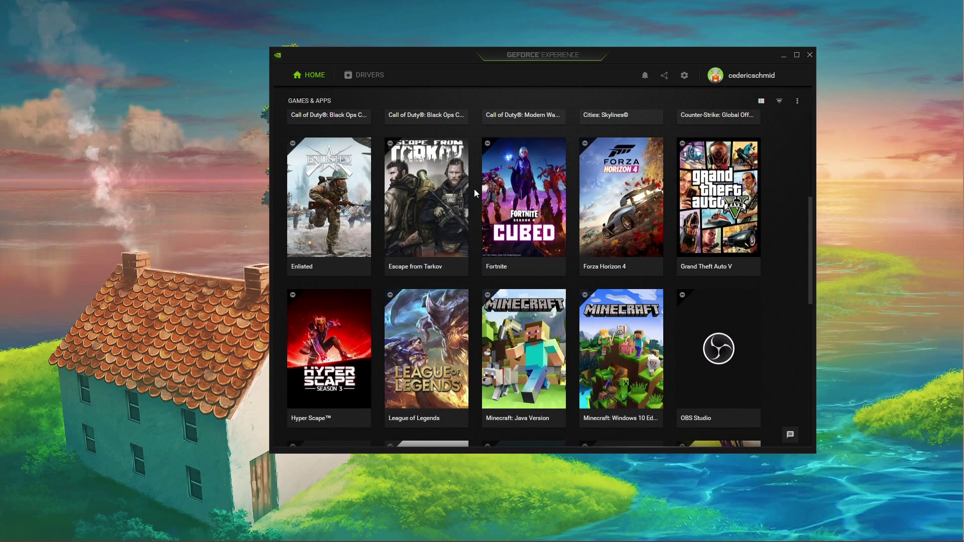
scroll(473, 189, up, 3)
scroll(474, 189, down, 4)
scroll(474, 189, up, 2)
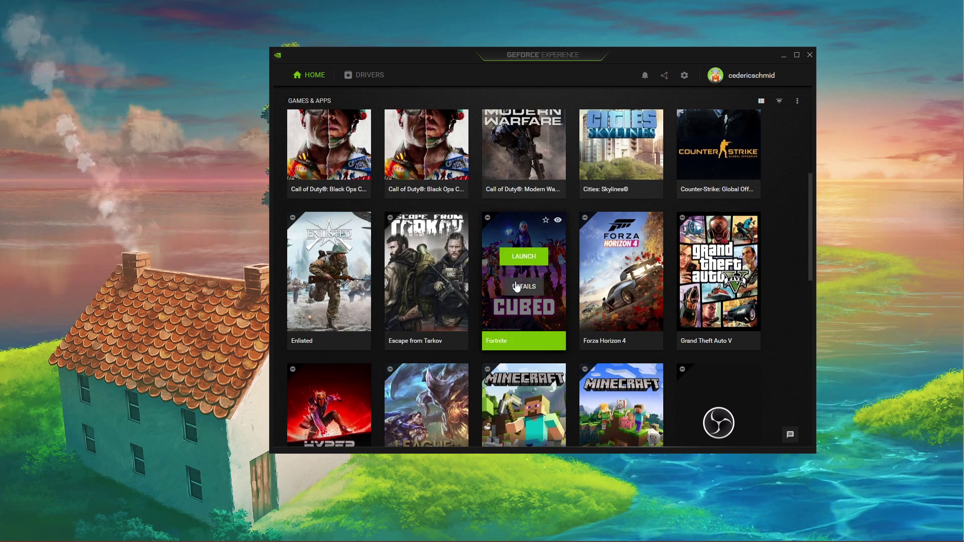
Apply optimal Fortnite settings with display mode set to Windowed
click(519, 291)
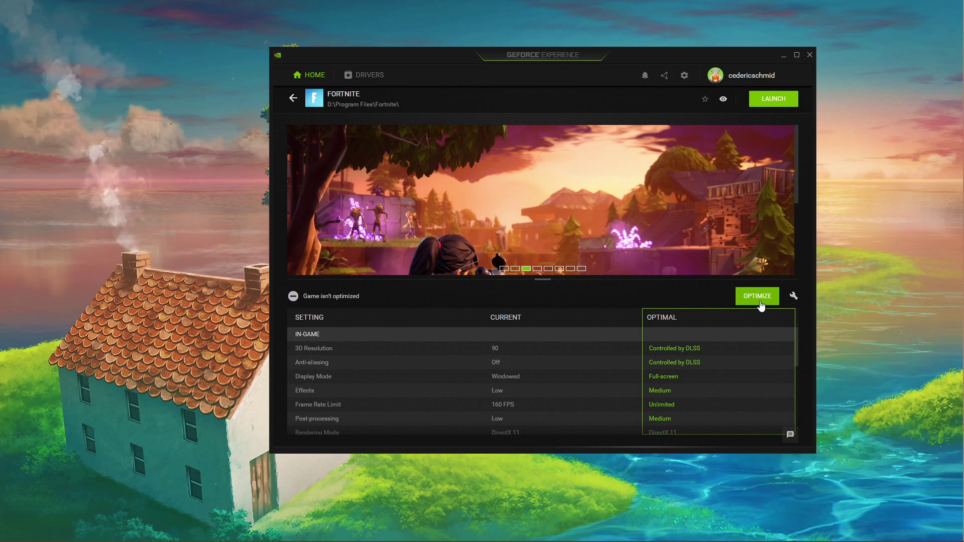
click(793, 298)
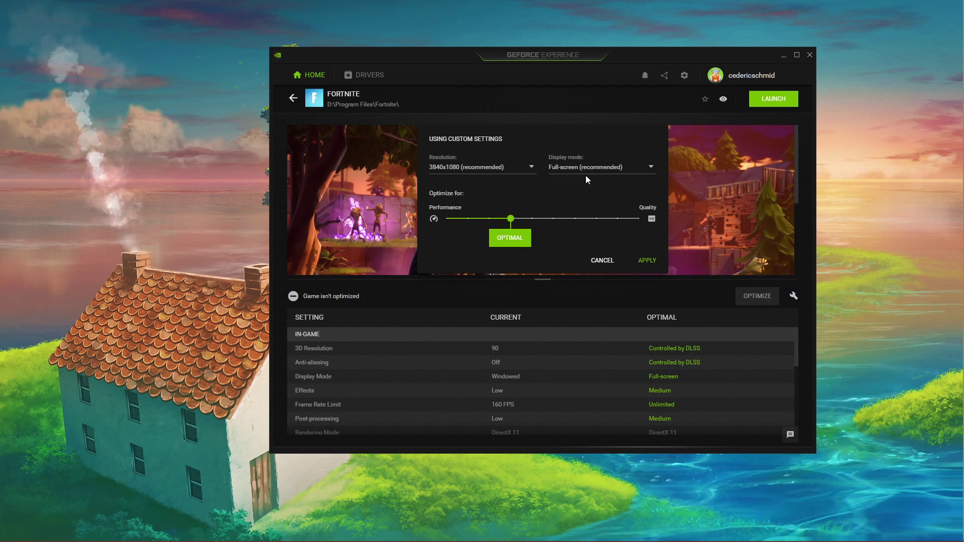
click(652, 167)
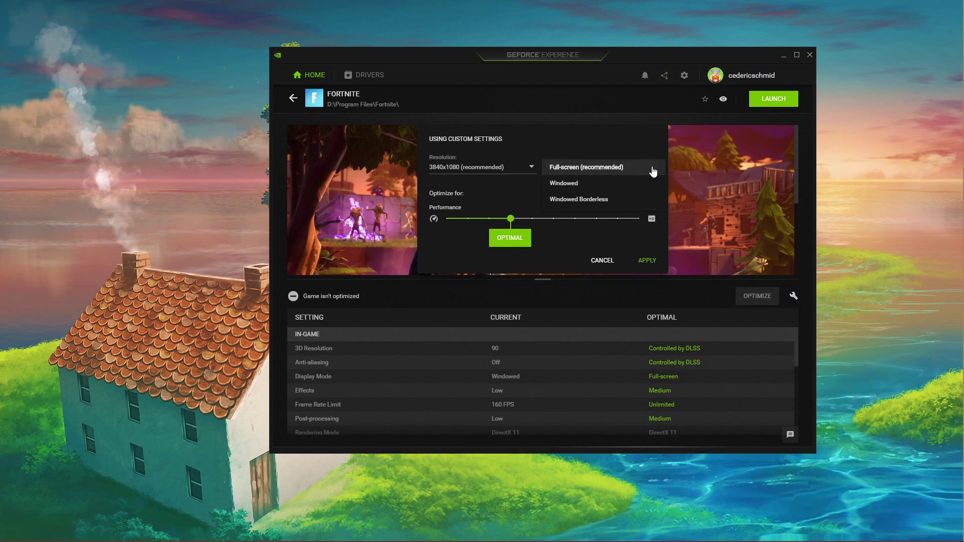
click(575, 182)
click(642, 262)
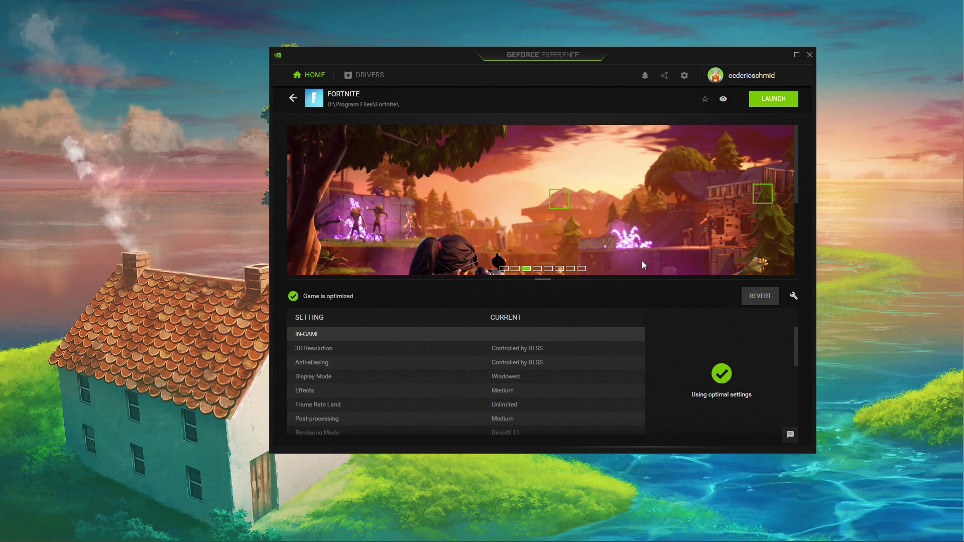
Switch the GeForce in-game overlay off in settings
click(685, 79)
scroll(577, 241, down, 2)
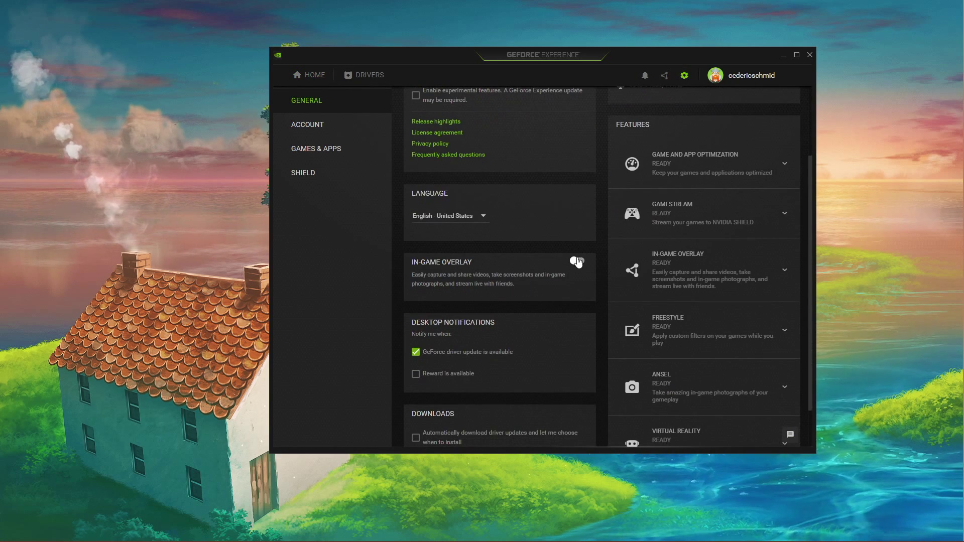
click(576, 262)
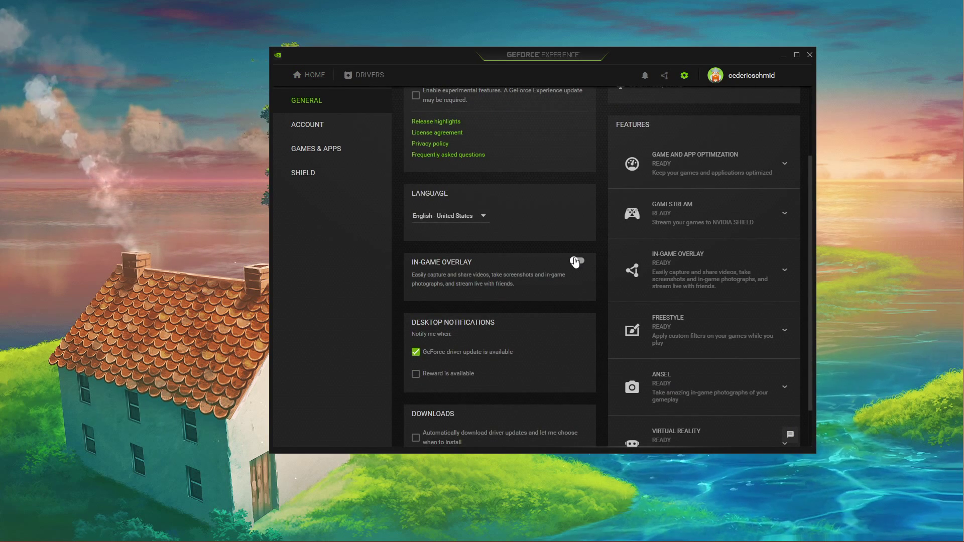
click(577, 262)
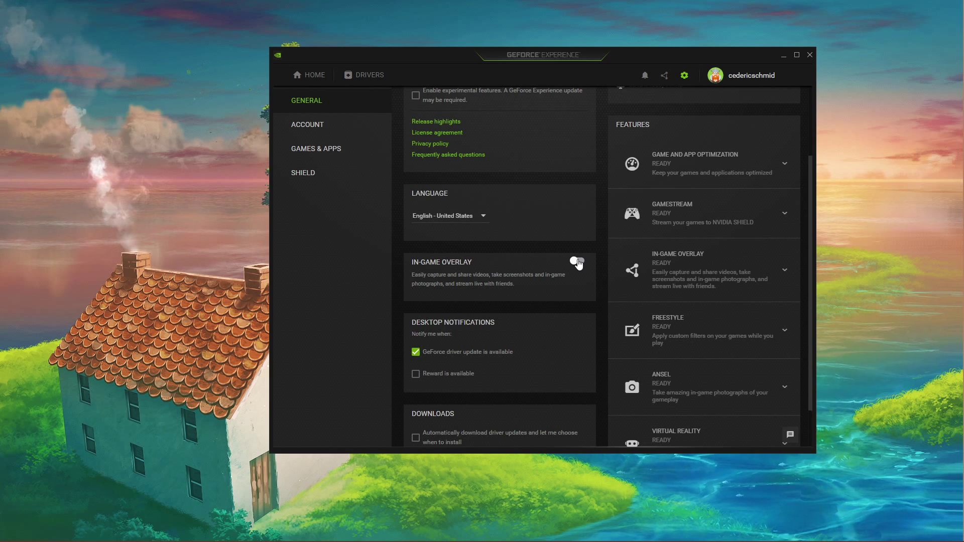
scroll(728, 129, down, 2)
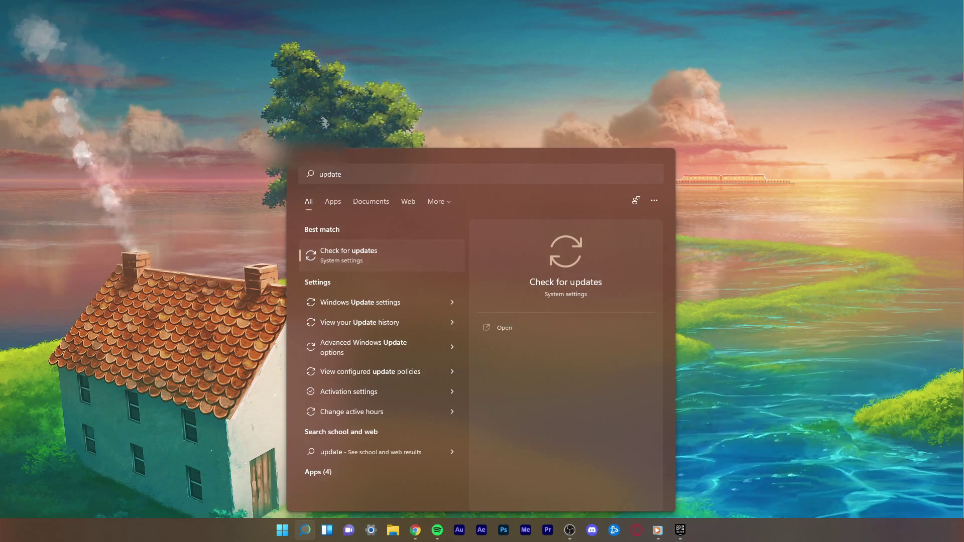
Open Windows Update and start checking for new updates
key(Return)
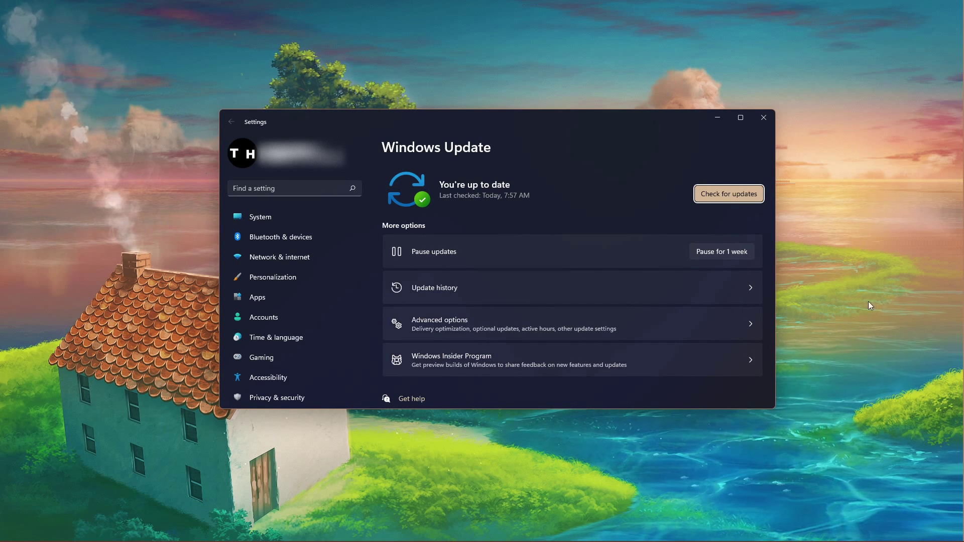
click(719, 195)
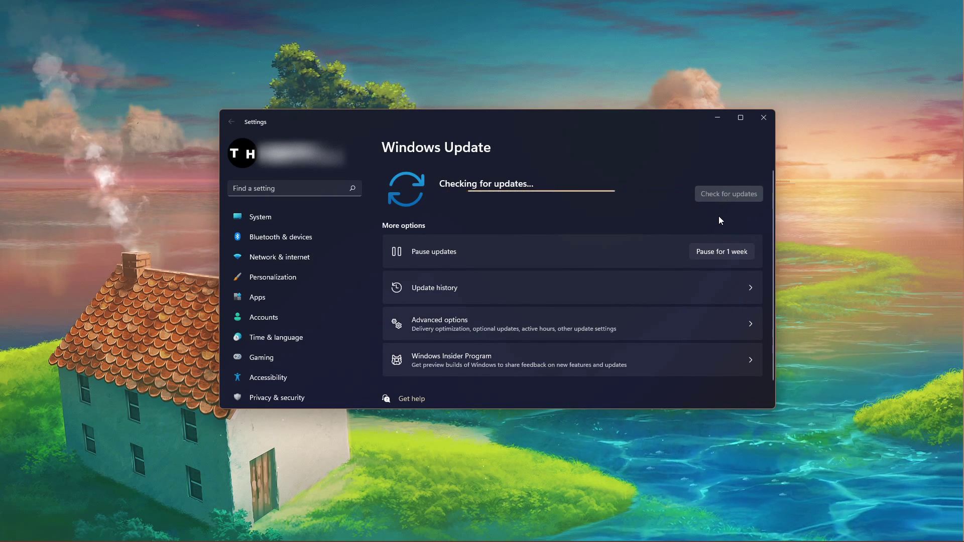